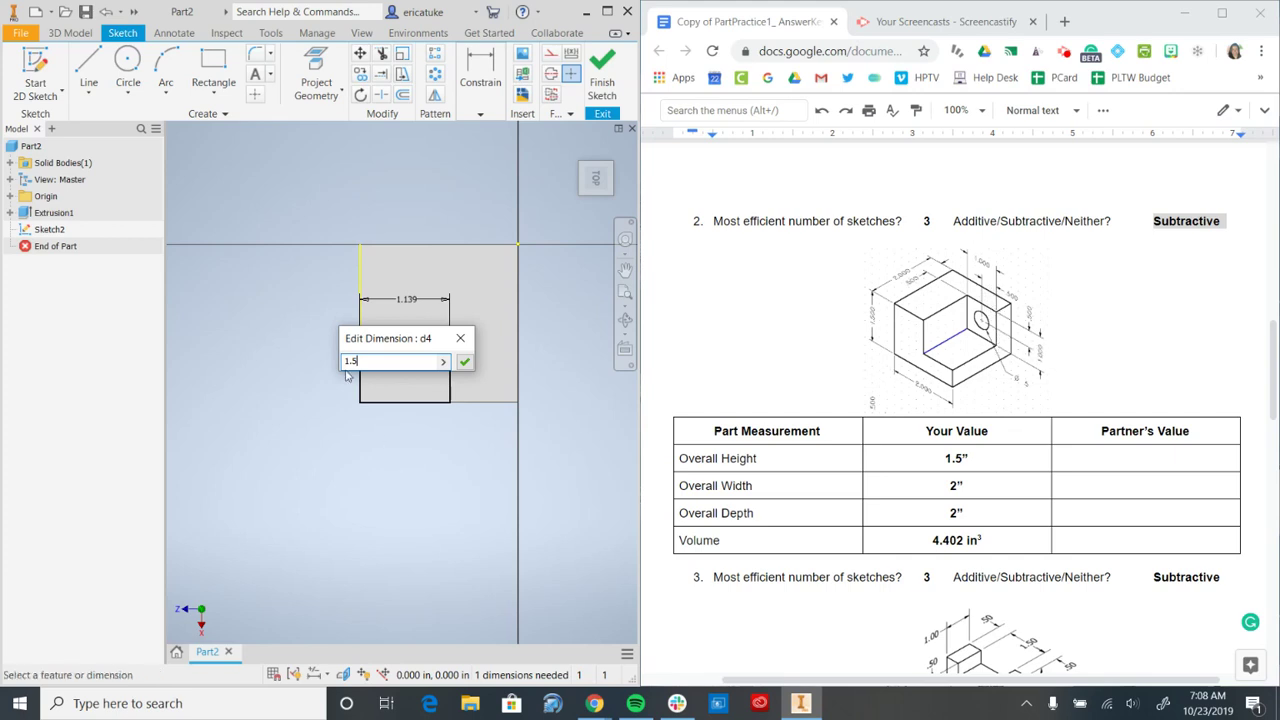
Step: Dimension the corner rectangle on the block's top face as 1.5 in by 1 in and finish the sketch
click(464, 361)
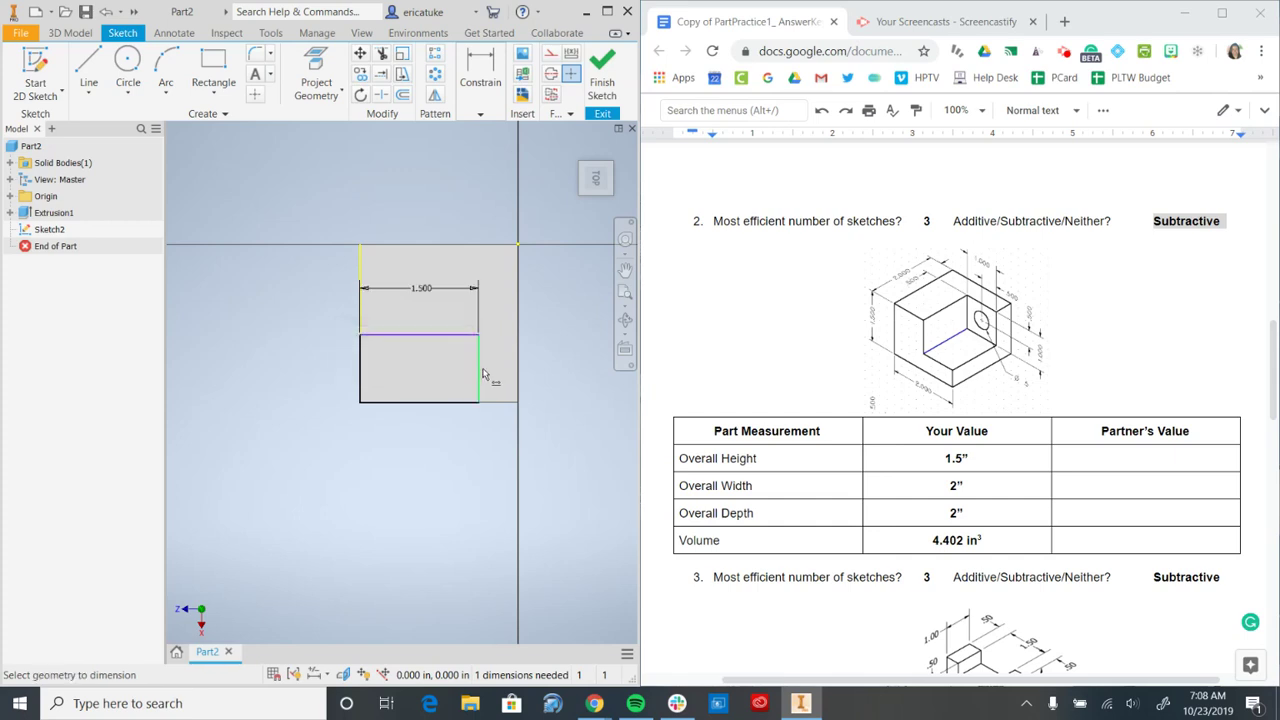
click(480, 377)
click(497, 372)
text(1)
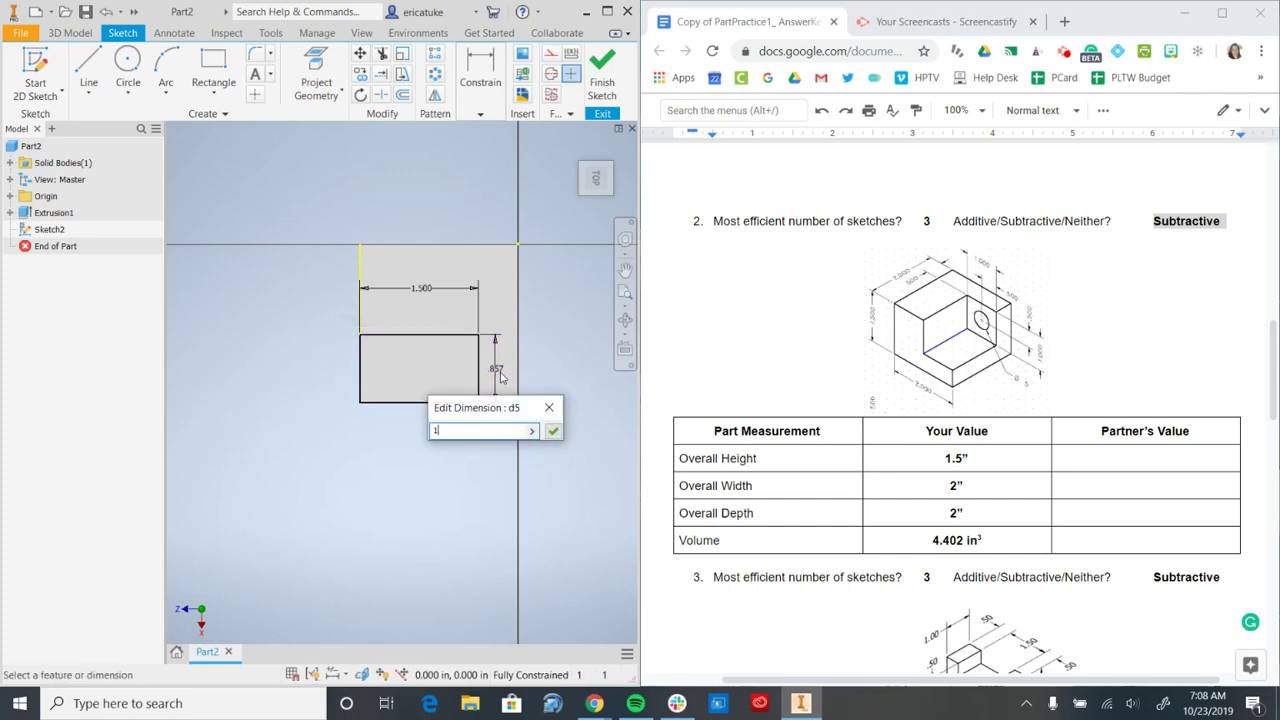
key(Return)
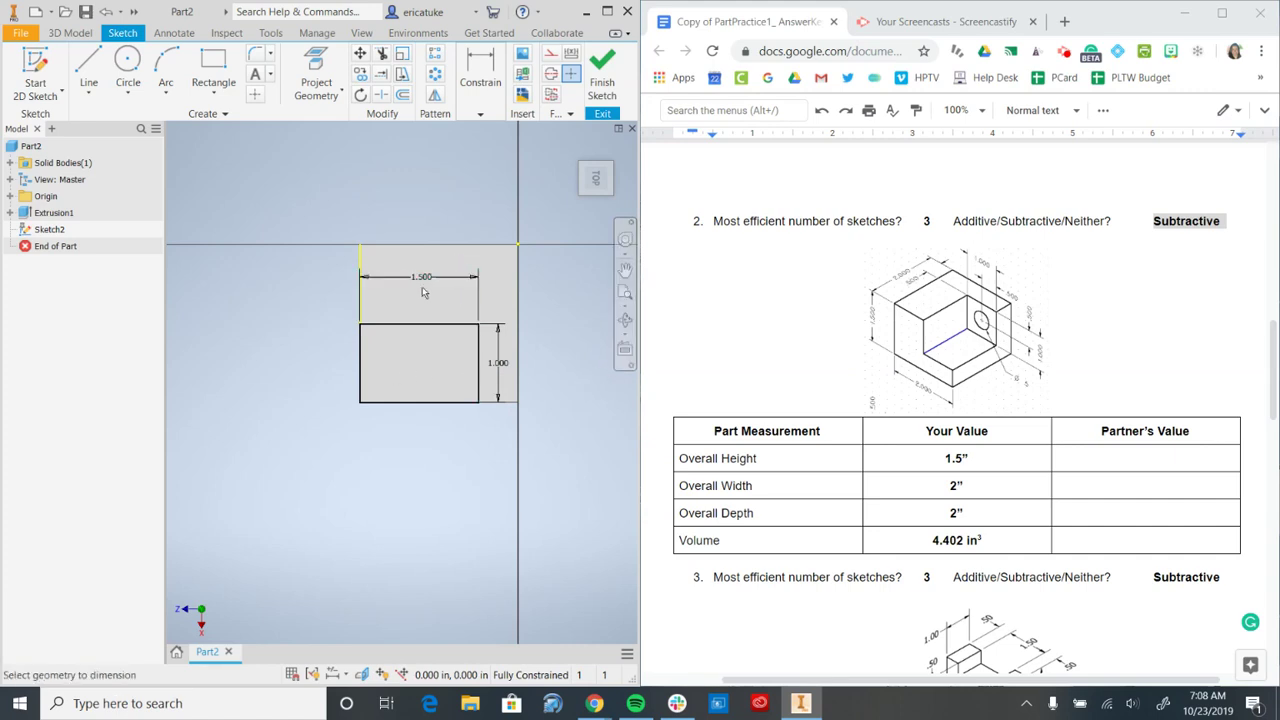
right_click(457, 186)
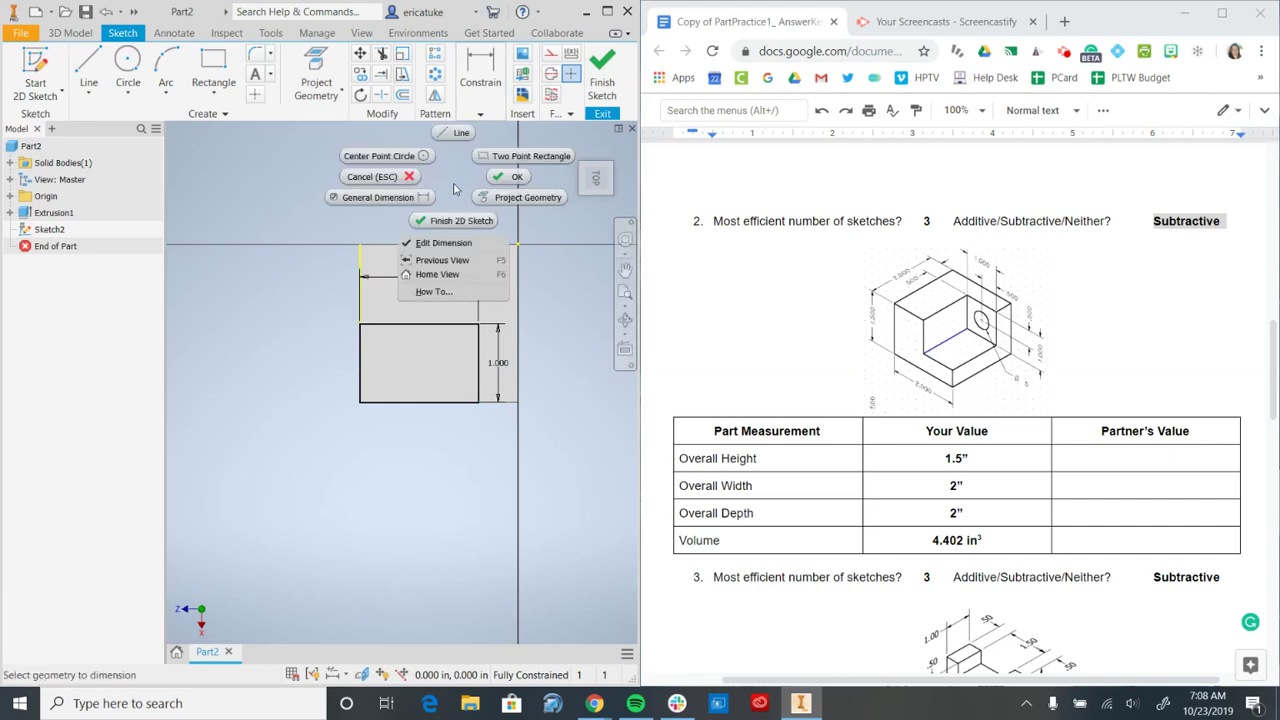
click(460, 221)
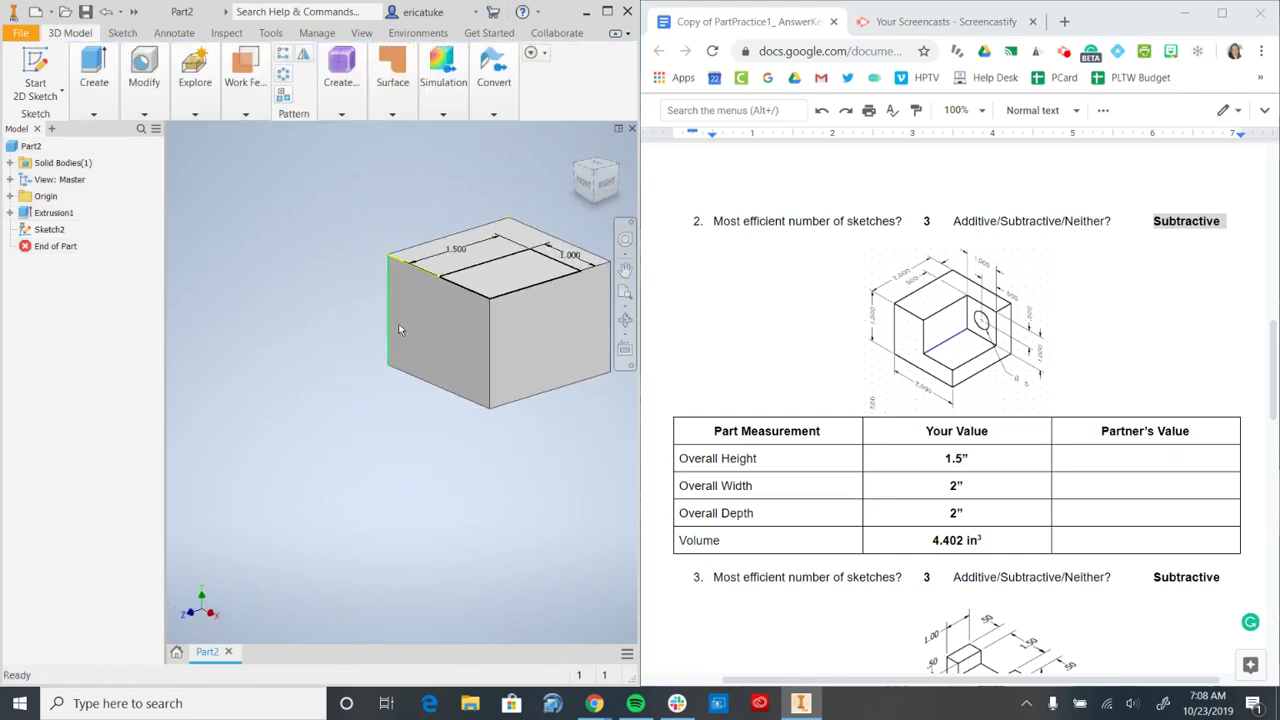
Step: Extrude the corner rectangle 1 in down into the block as a cut
middle_drag(475, 212, 372, 224)
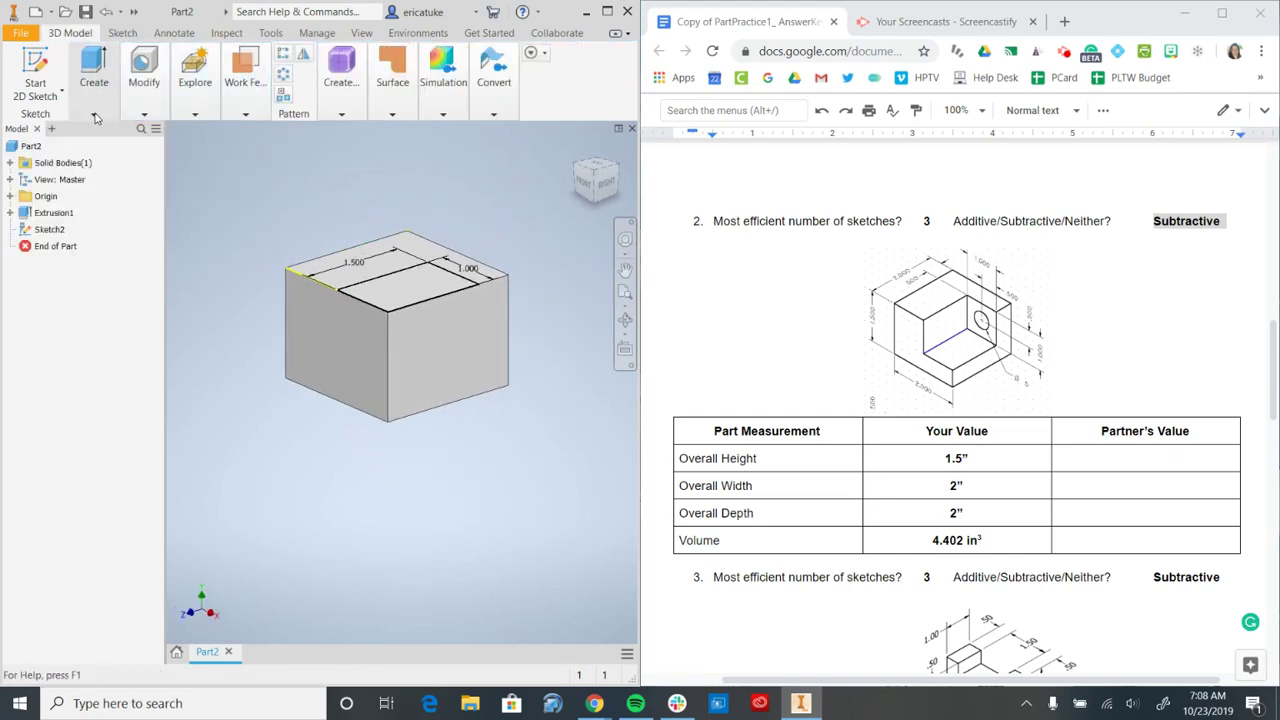
mouse_move(95, 118)
click(32, 160)
middle_drag(492, 259, 591, 284)
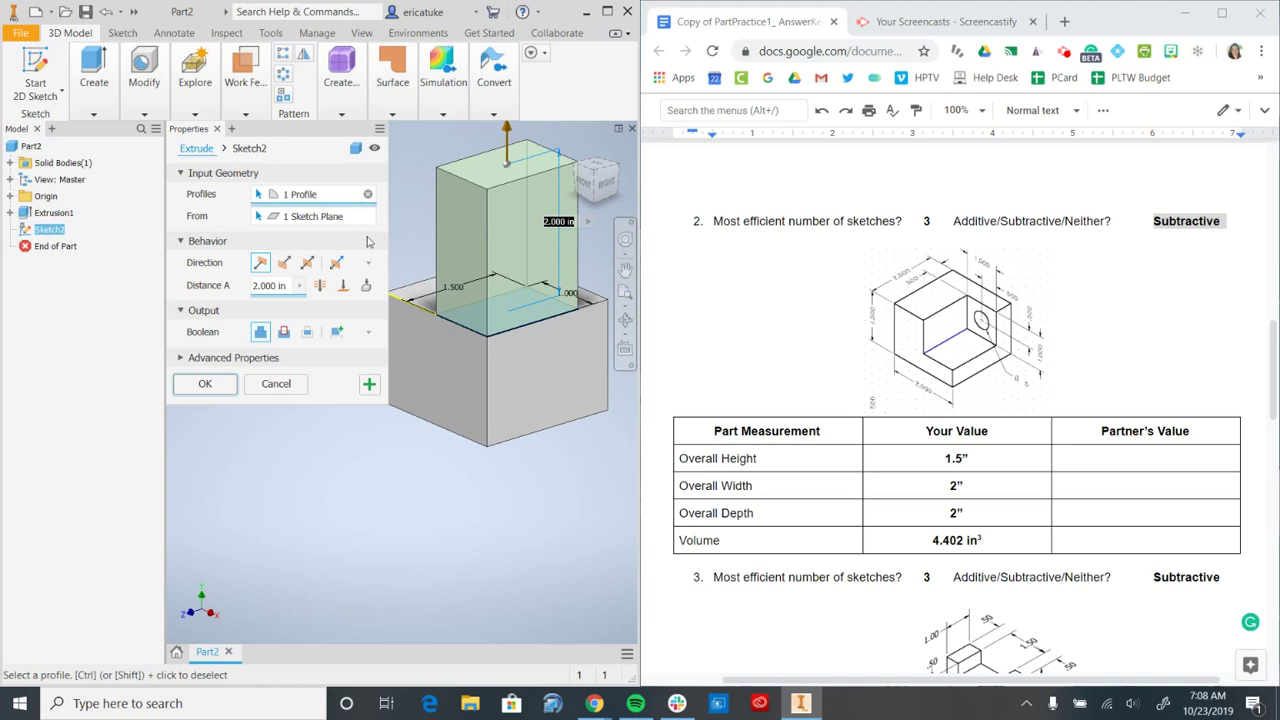
click(283, 264)
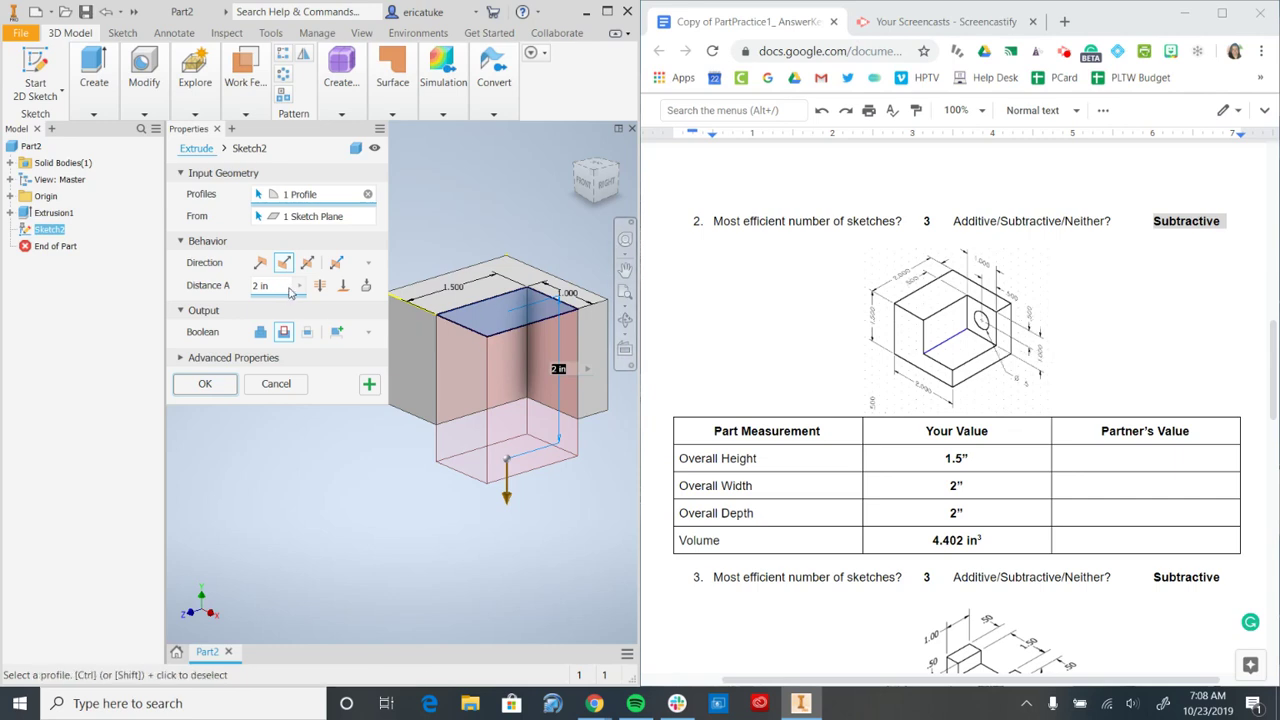
drag(276, 285, 241, 288)
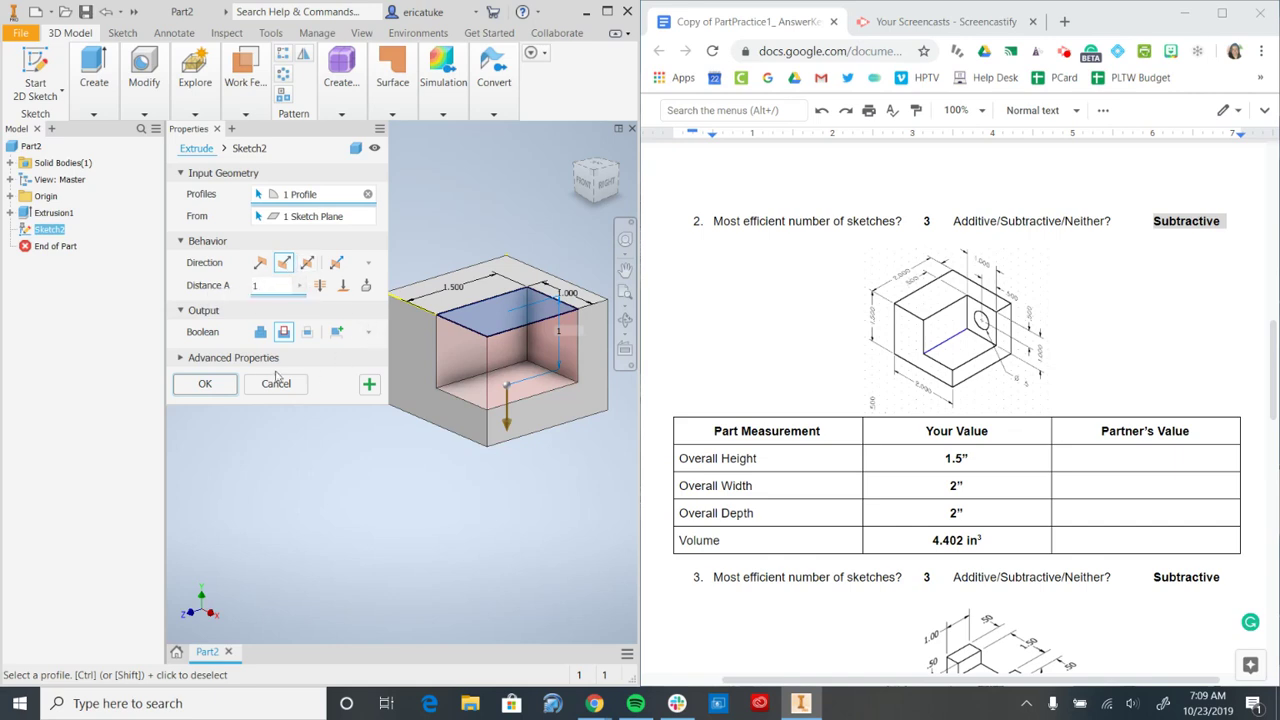
click(205, 386)
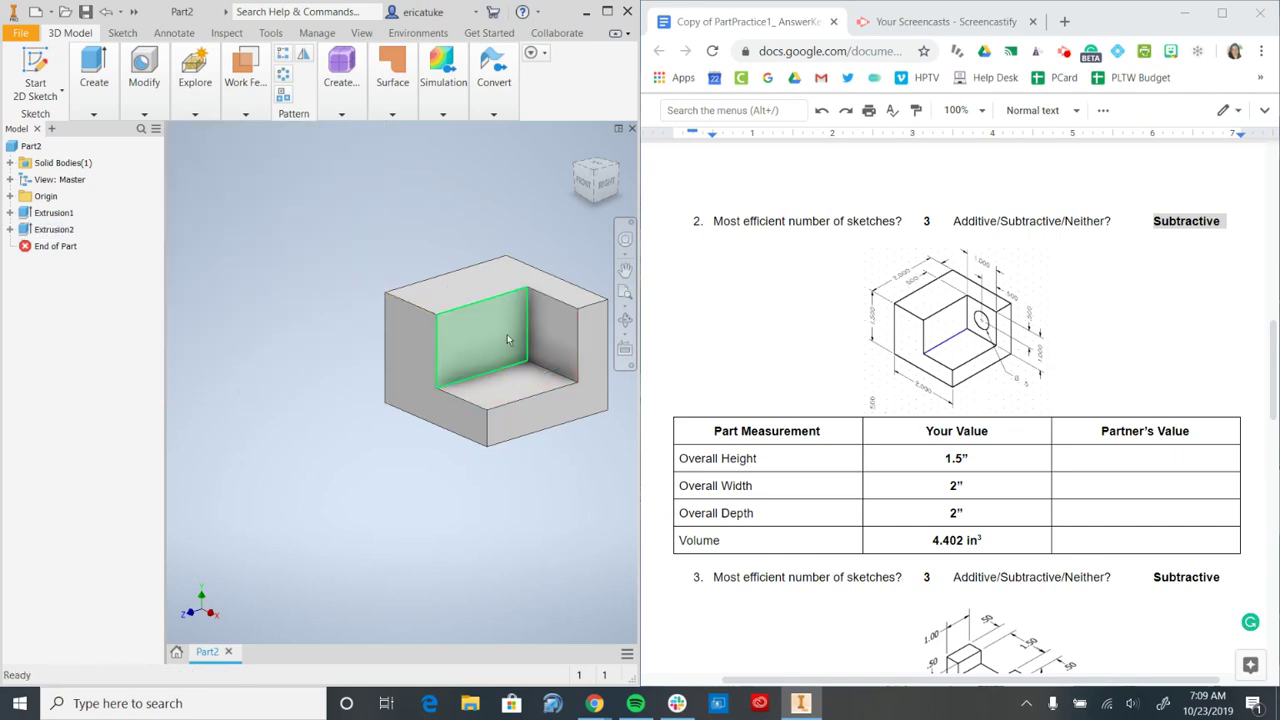
Step: Start a sketch on the recess's front-facing wall and draw a circle 0.5 in in diameter
key(F6)
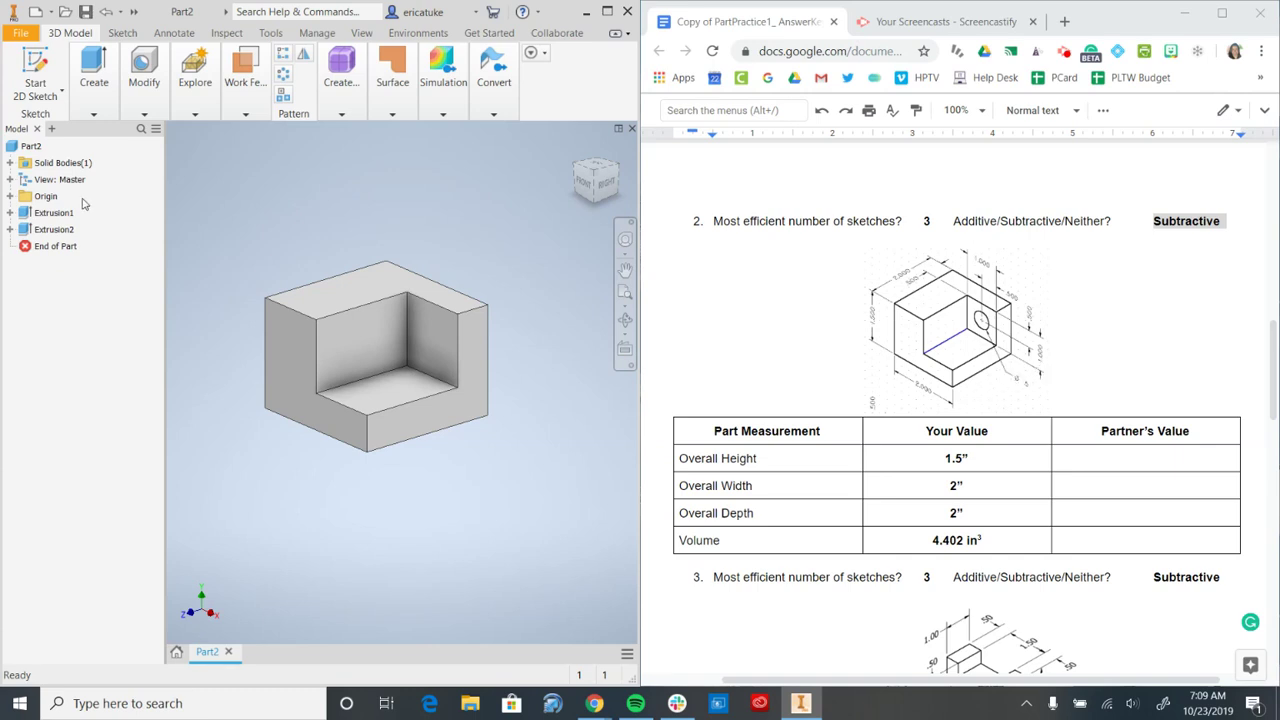
click(56, 77)
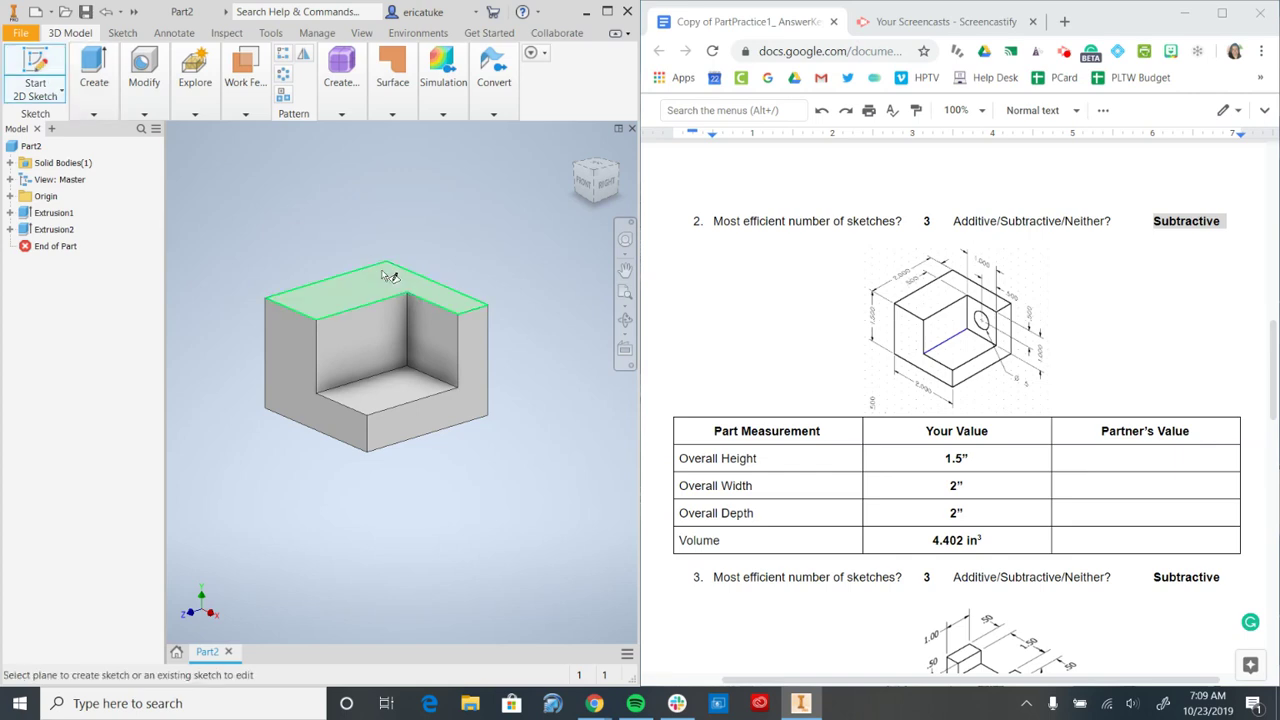
click(445, 347)
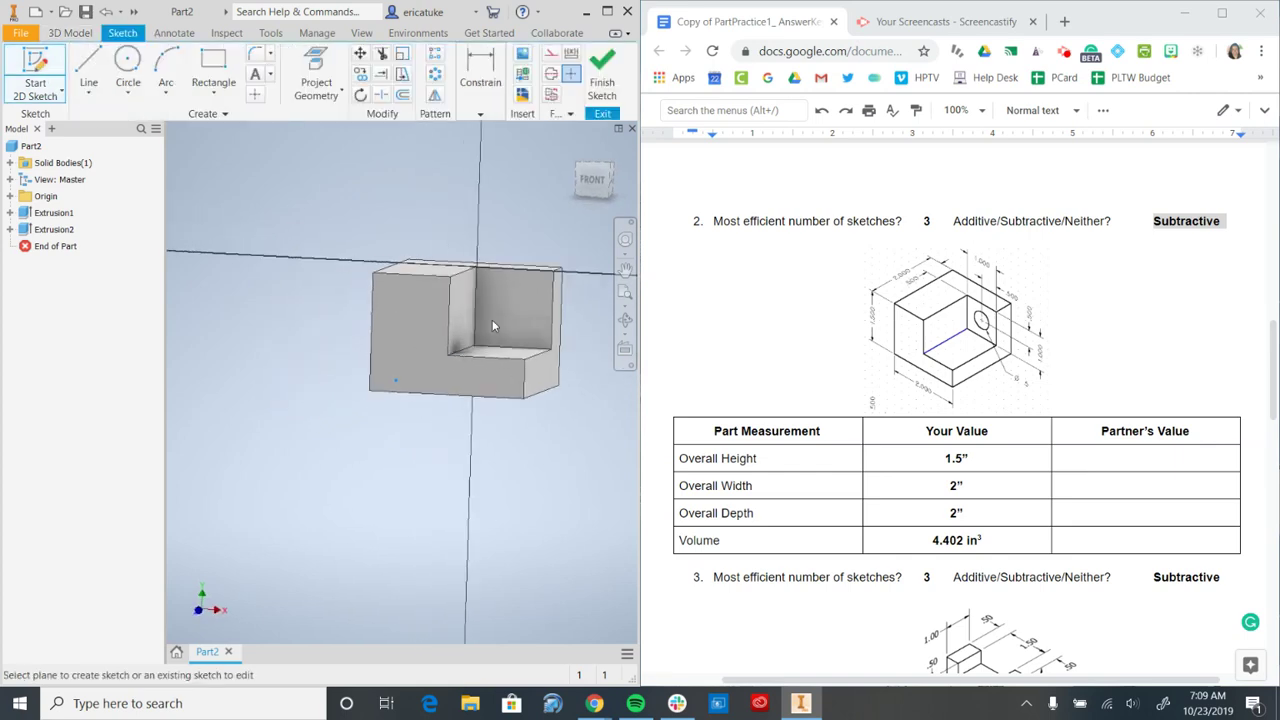
click(128, 63)
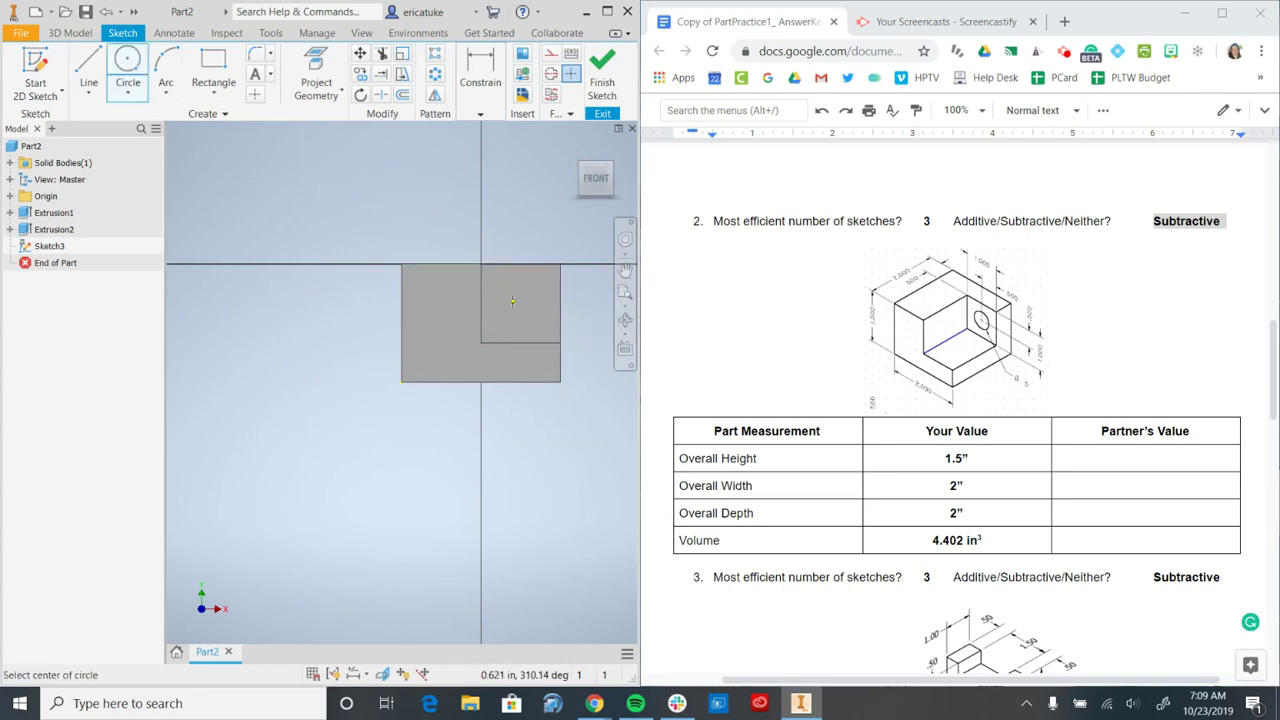
click(512, 301)
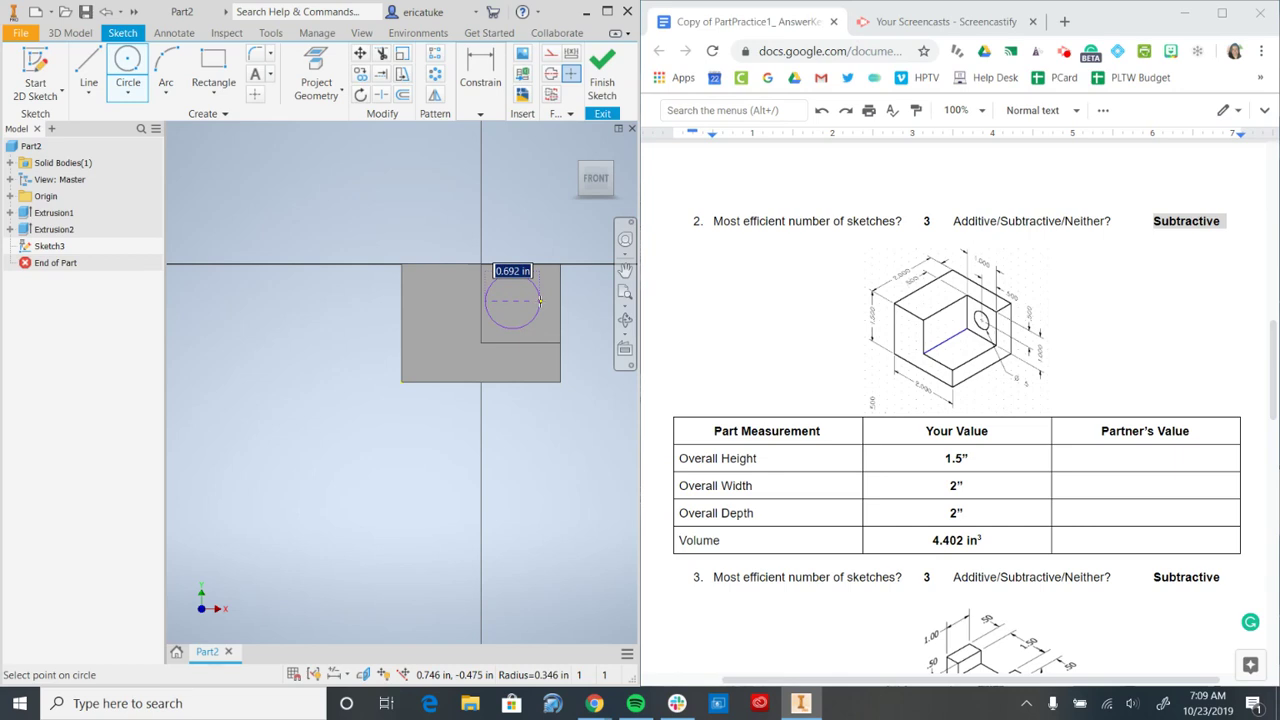
text(.5)
key(Return)
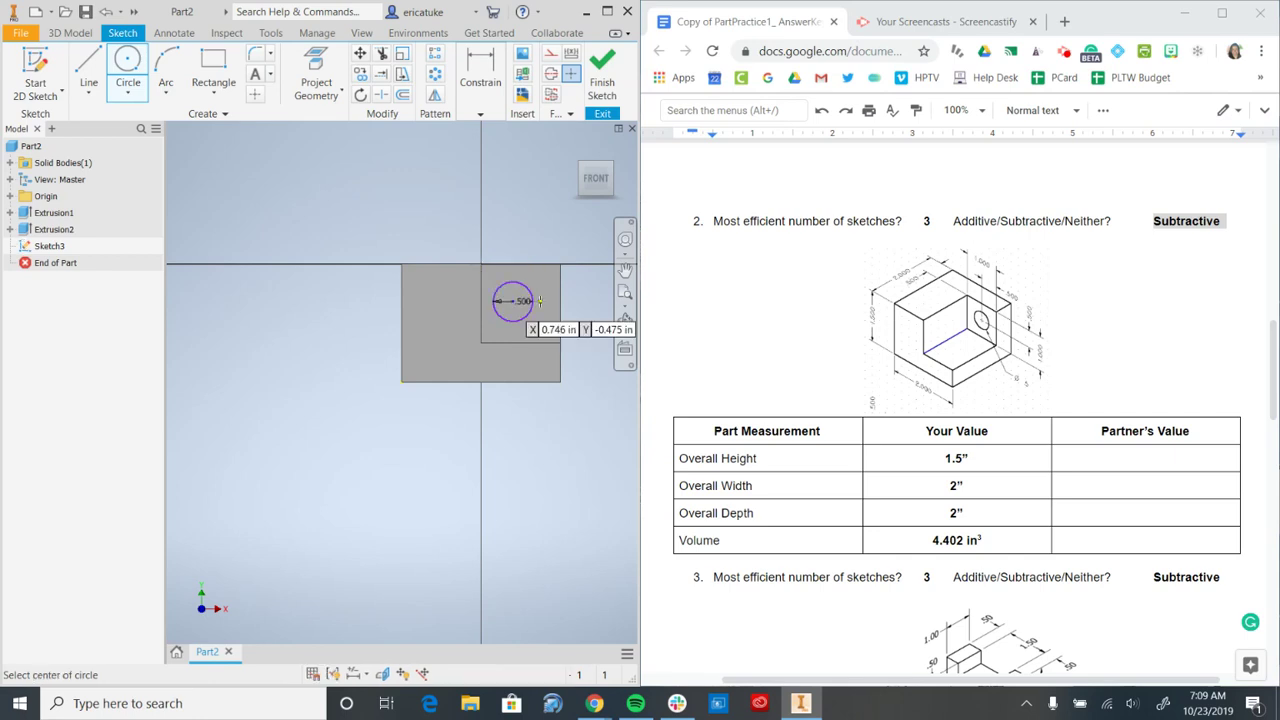
right_click(457, 177)
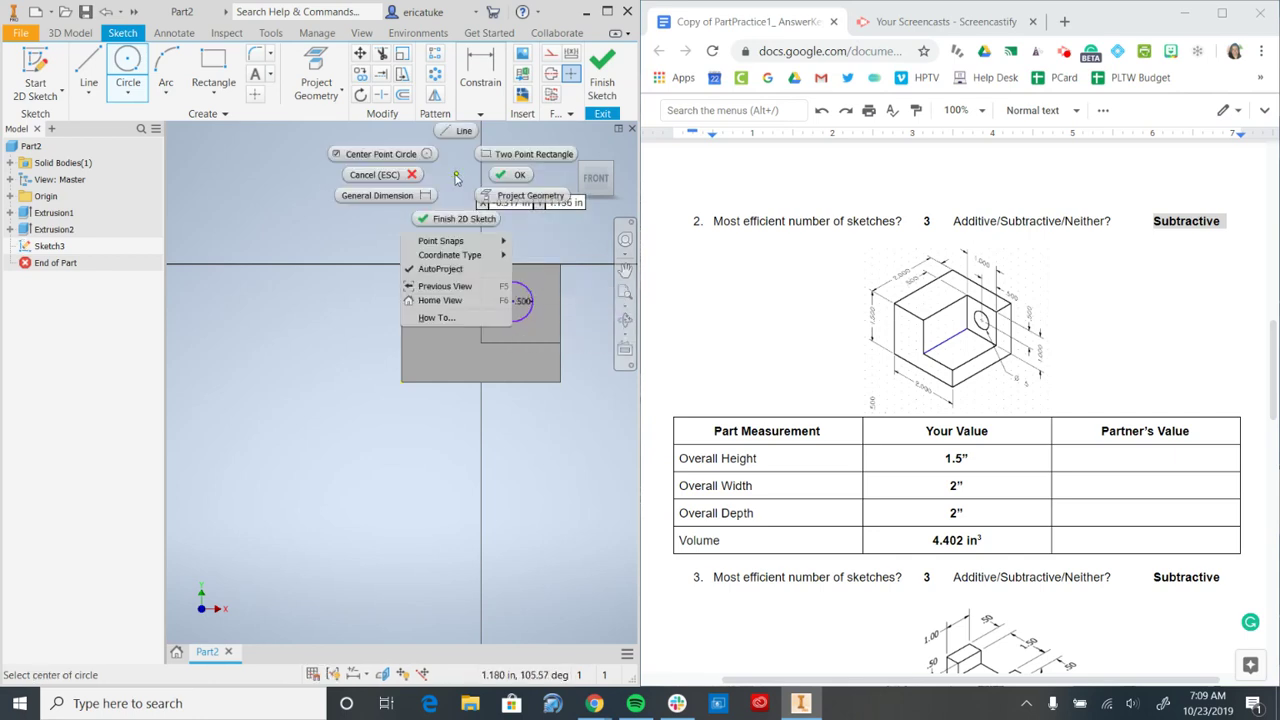
click(513, 176)
Step: Dimension the circle's center 0.5 in below the wall's upper edge
scroll(540, 244, up, 3)
middle_drag(540, 244, 425, 275)
scroll(425, 275, down, 4)
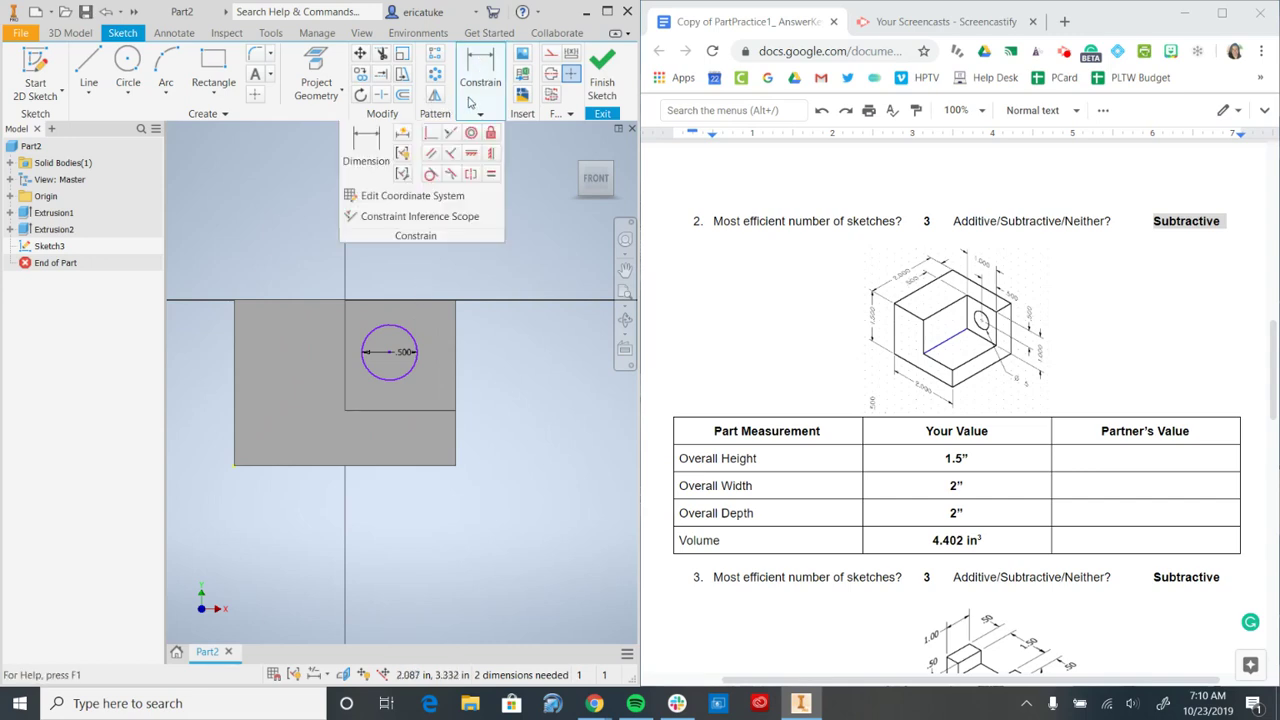
mouse_move(477, 82)
click(366, 148)
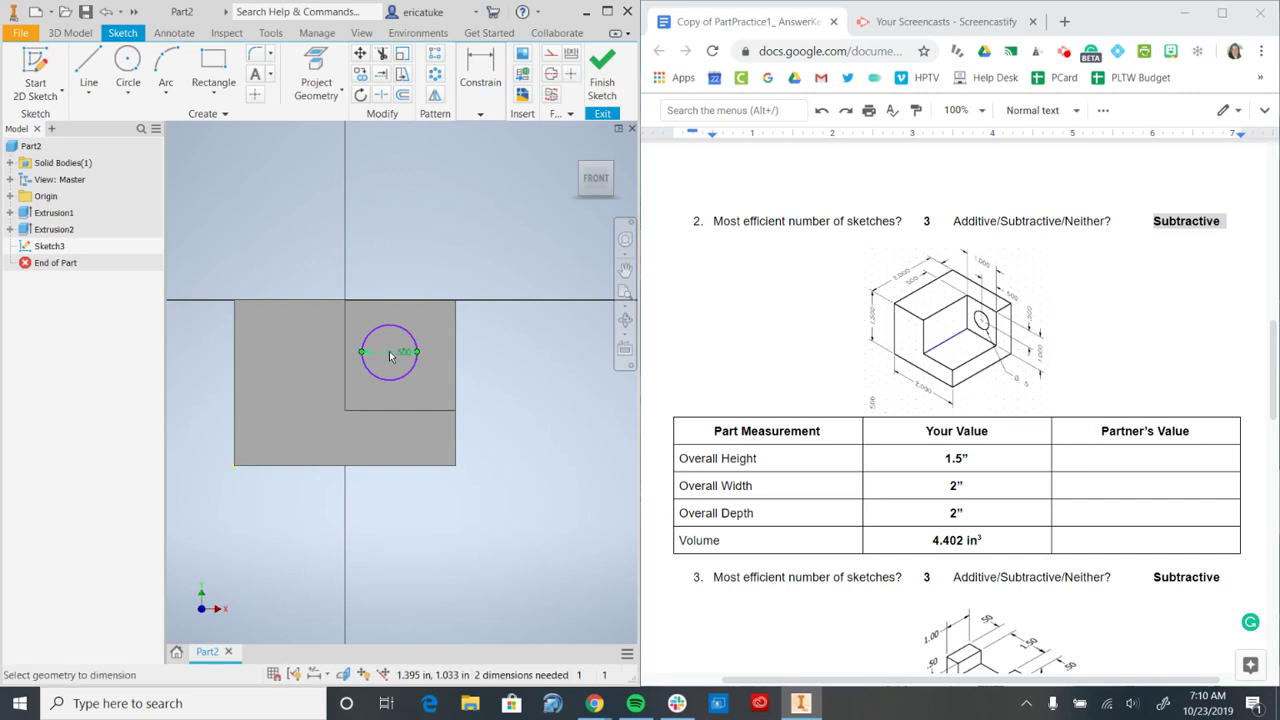
click(416, 300)
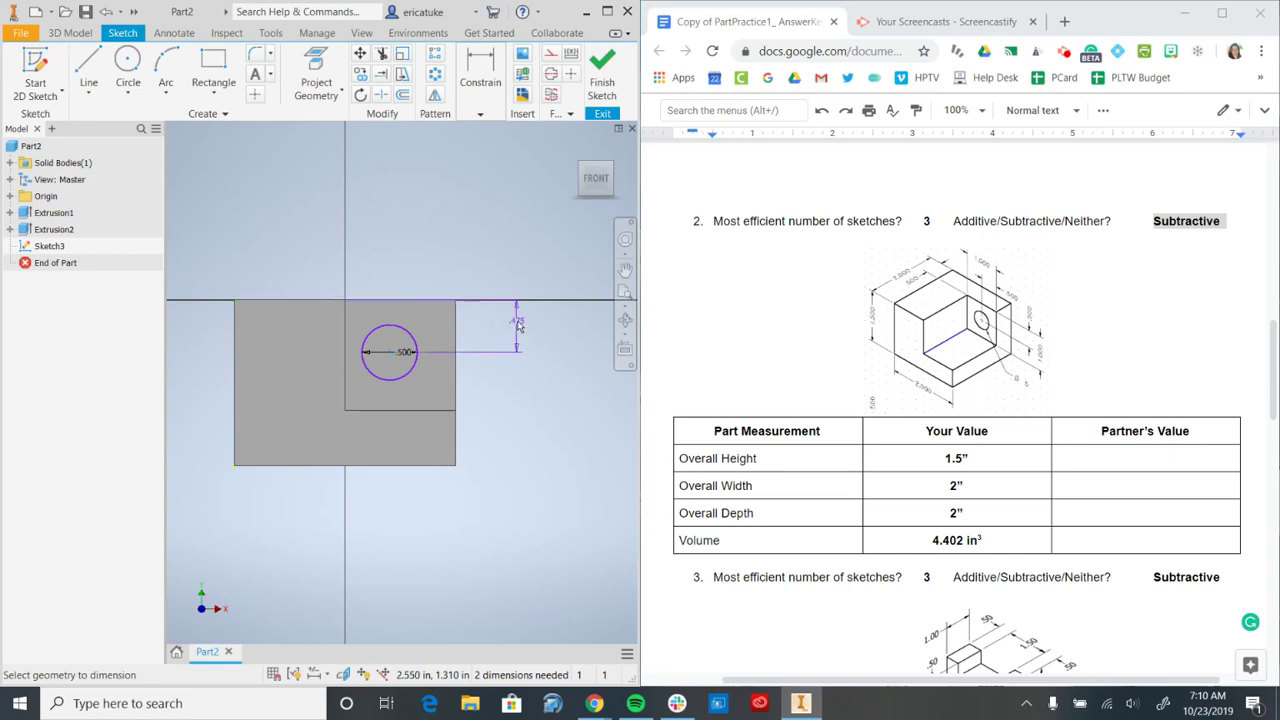
click(521, 321)
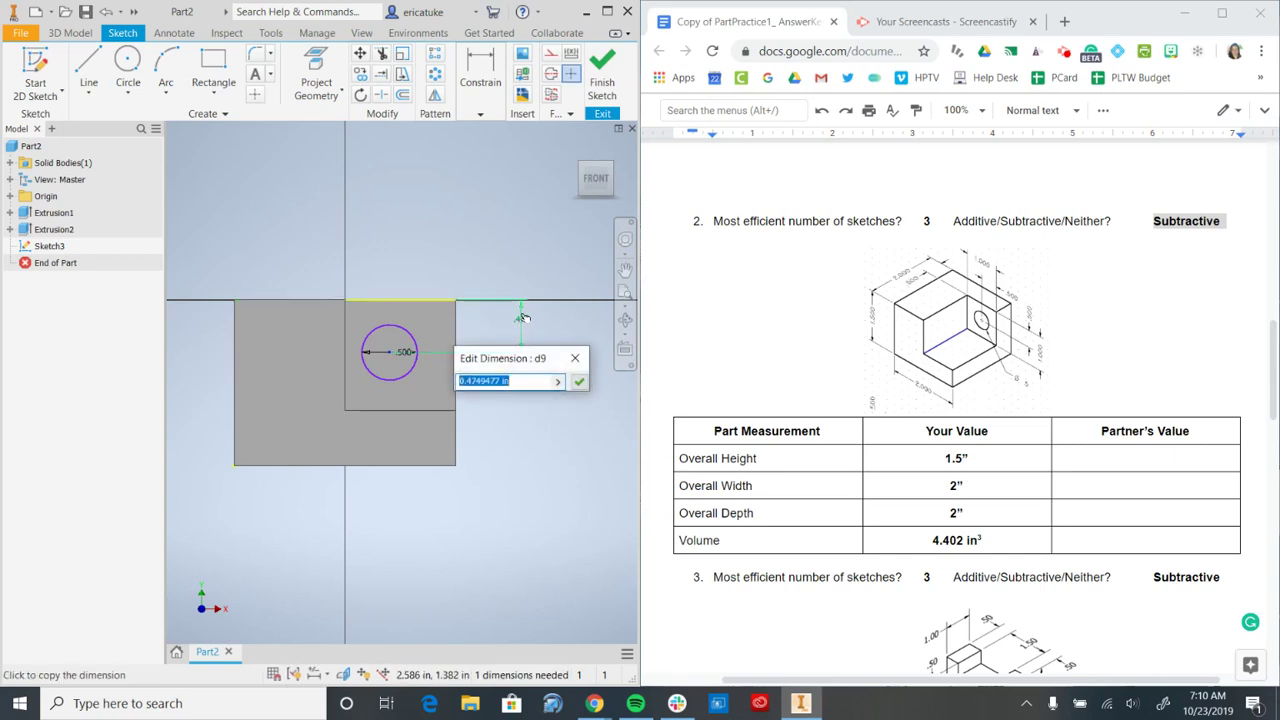
text(.5)
key(Return)
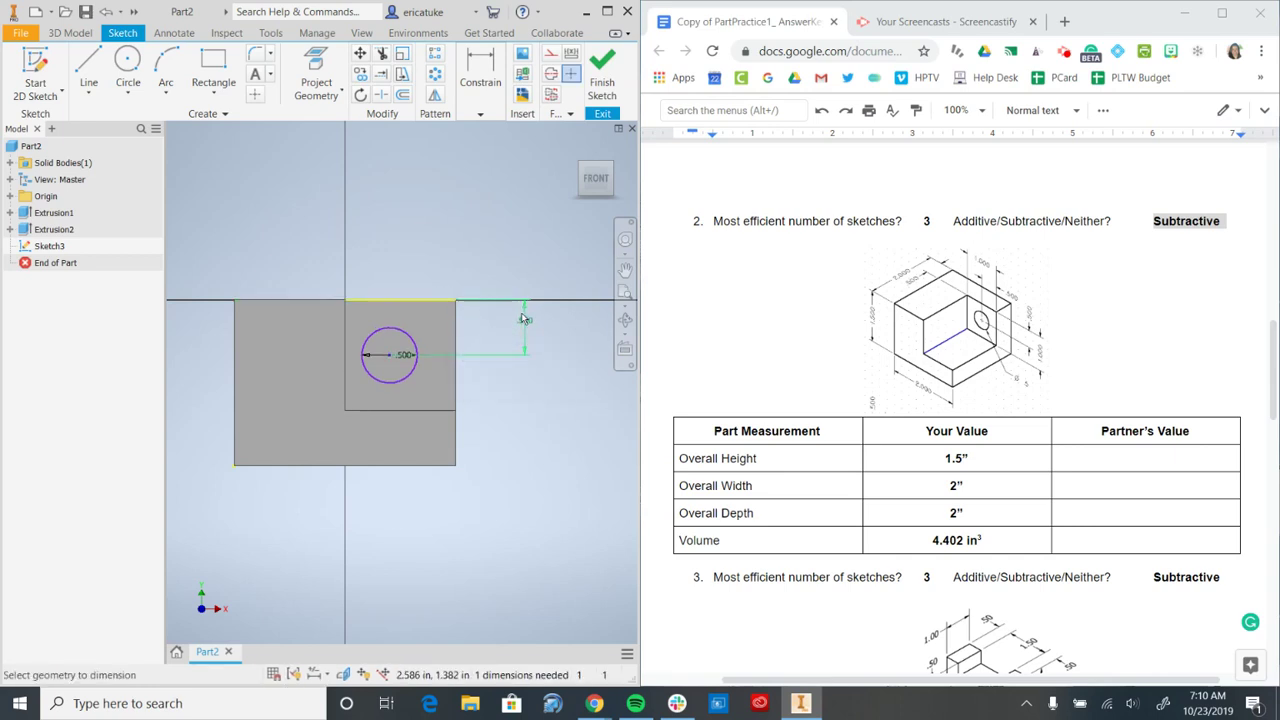
Step: Dimension the circle's center 0.5 in from the wall's outer vertical edge and finish the sketch
click(480, 113)
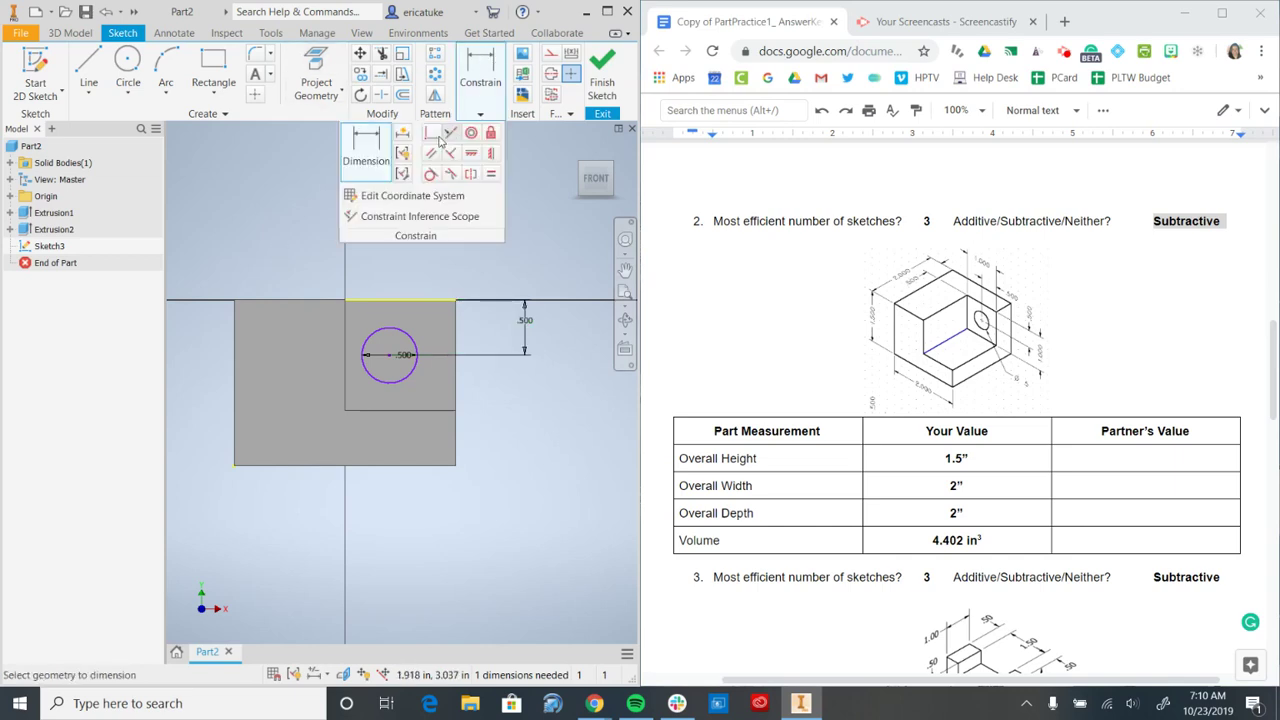
click(390, 358)
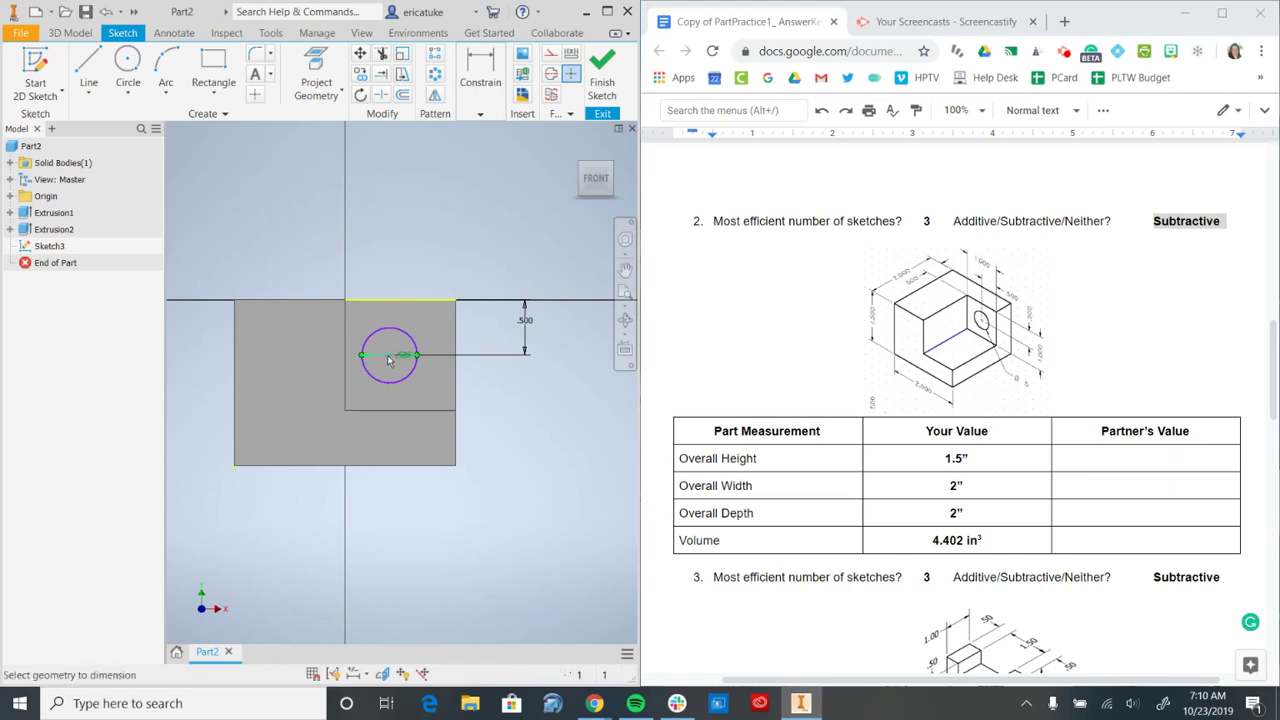
click(455, 382)
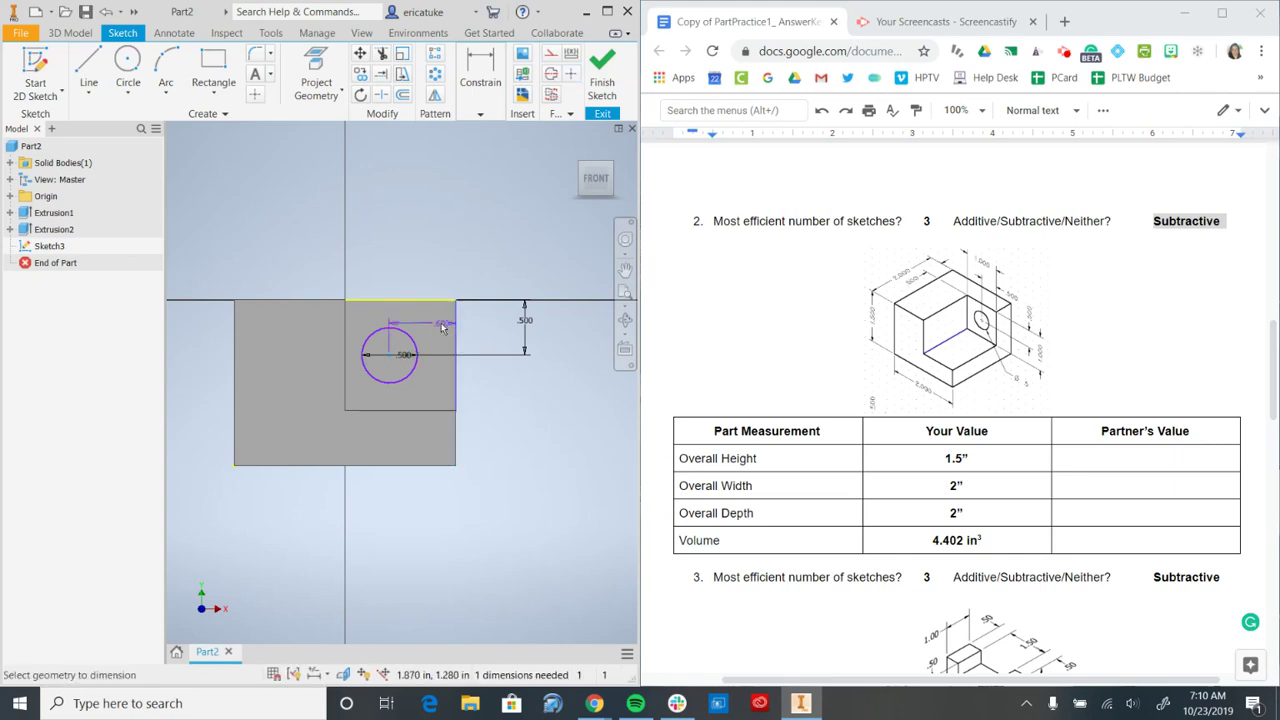
click(430, 255)
text(.5)
key(Return)
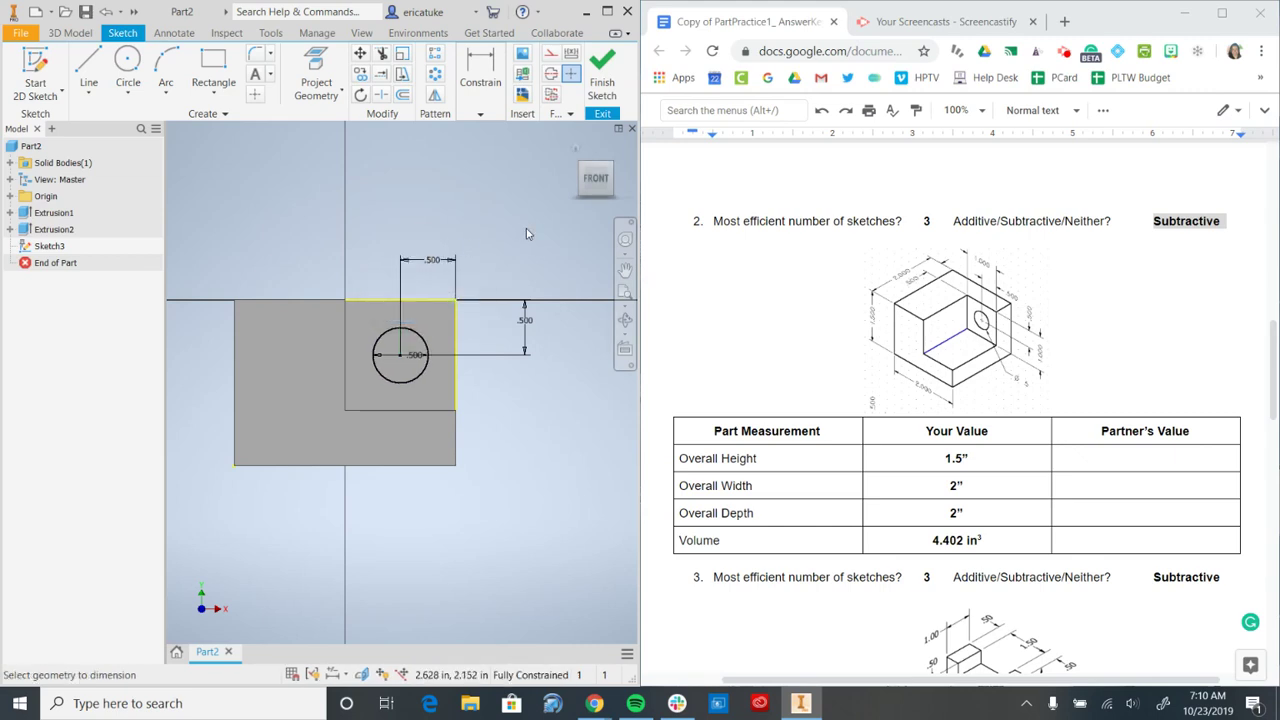
right_click(477, 200)
click(475, 242)
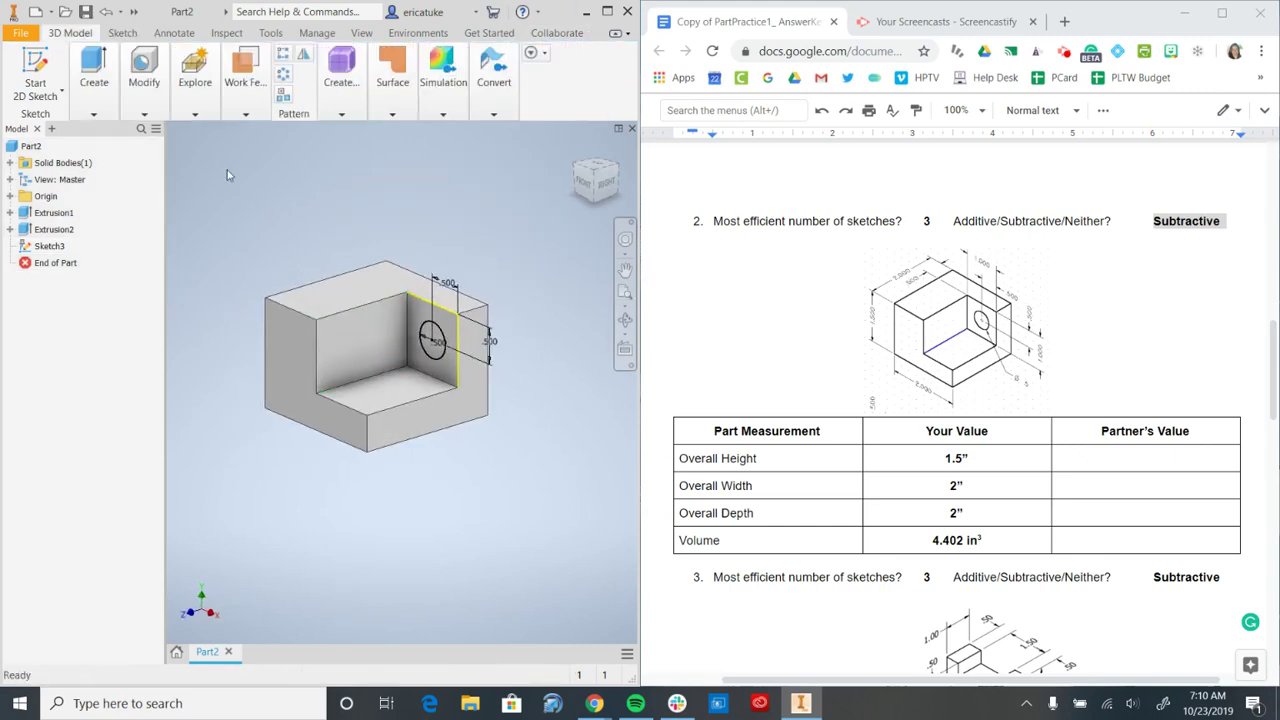
Step: Extrude the circle 1 in backwards through the recess wall as a cut to make the hole
click(93, 110)
click(22, 150)
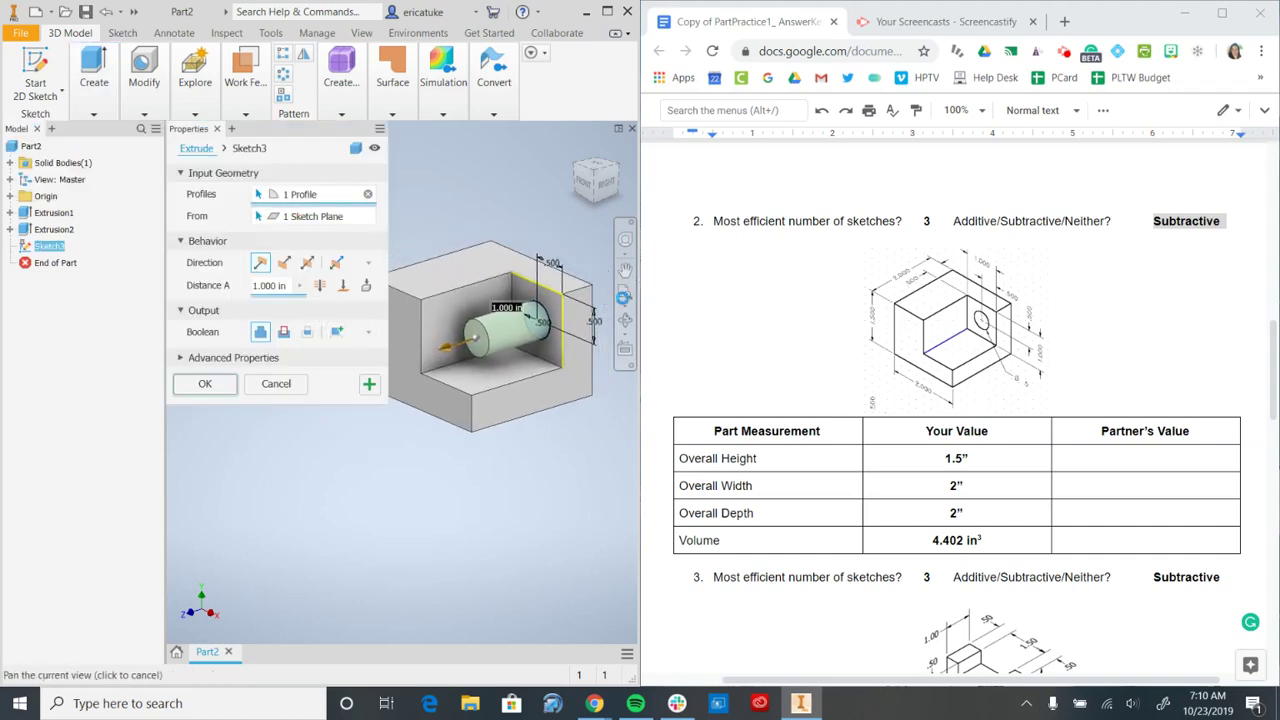
click(283, 263)
click(624, 269)
drag(552, 406, 430, 414)
key(Escape)
middle_drag(475, 437, 505, 379)
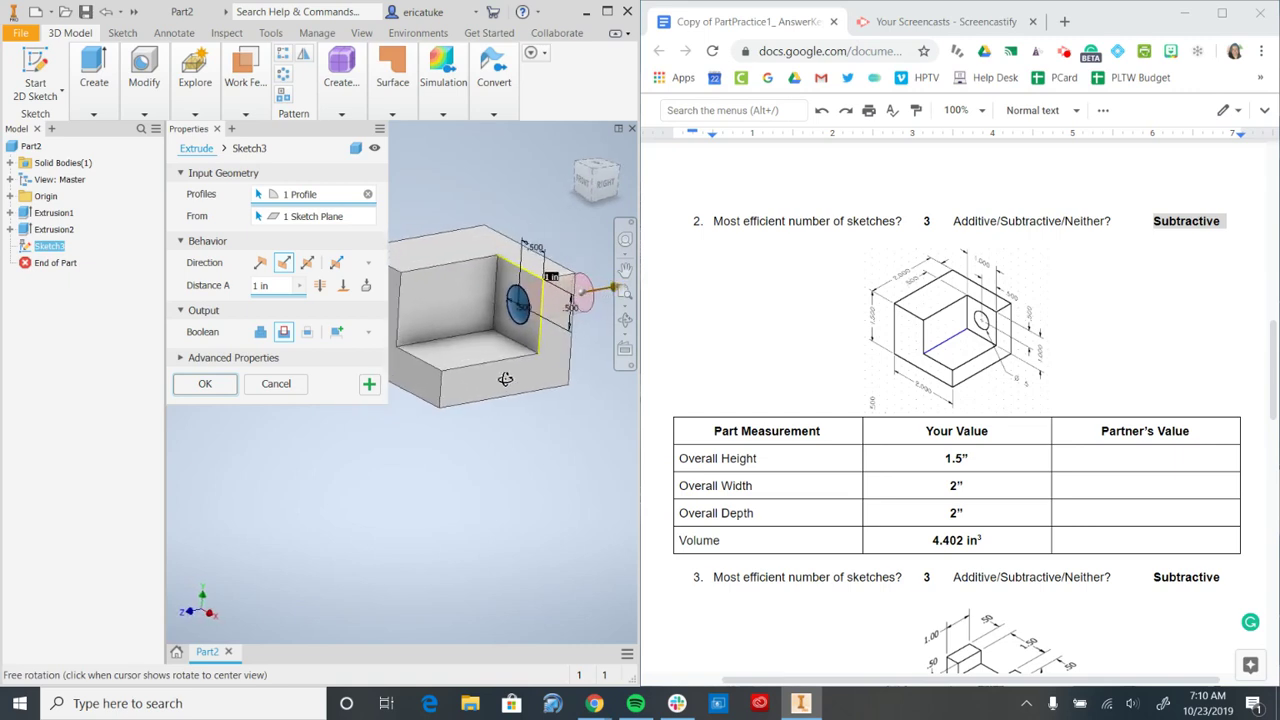
click(204, 386)
click(593, 175)
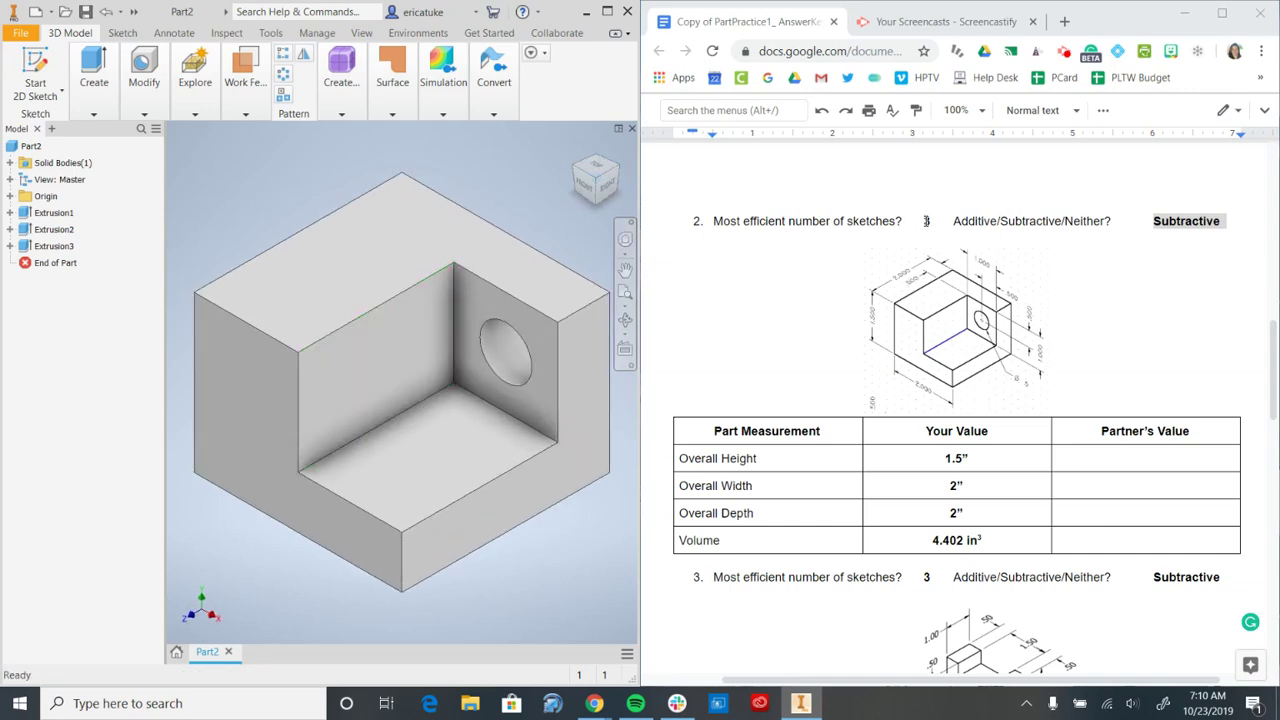
Step: Compare the worksheet's sketch count with the part by examining each extrusion and the sketch beneath it
drag(930, 221, 916, 220)
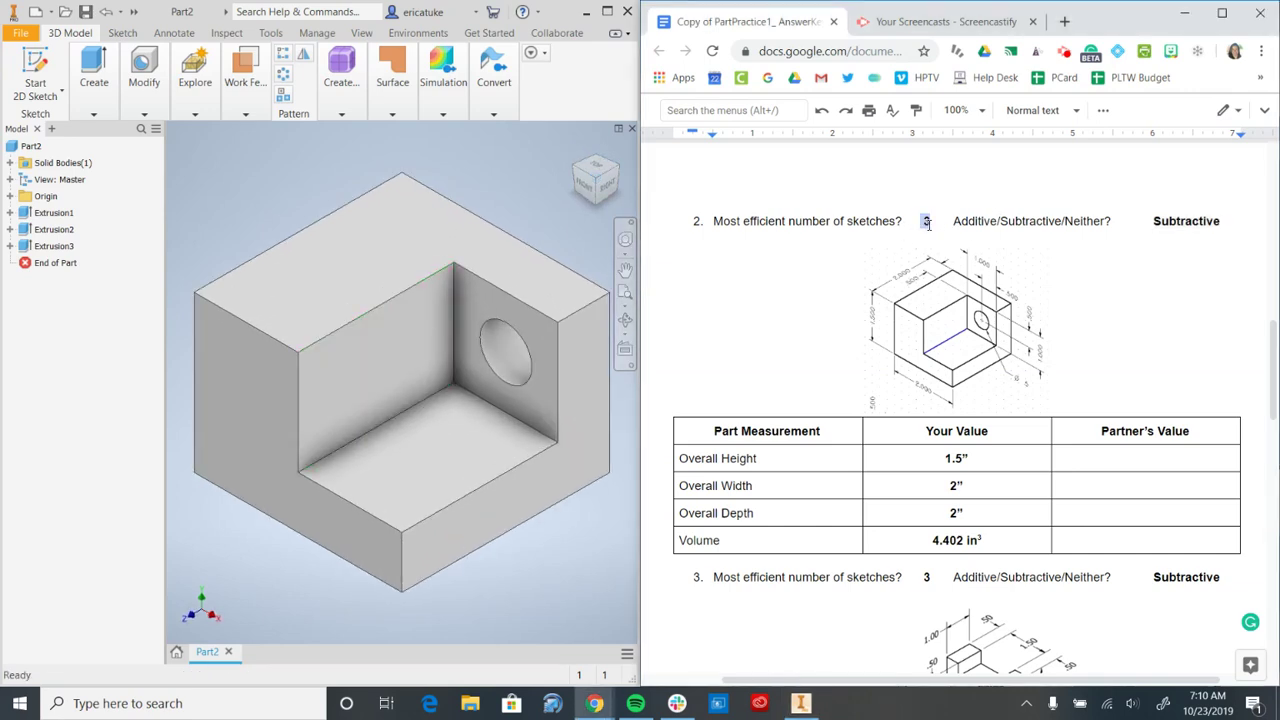
click(50, 214)
click(52, 229)
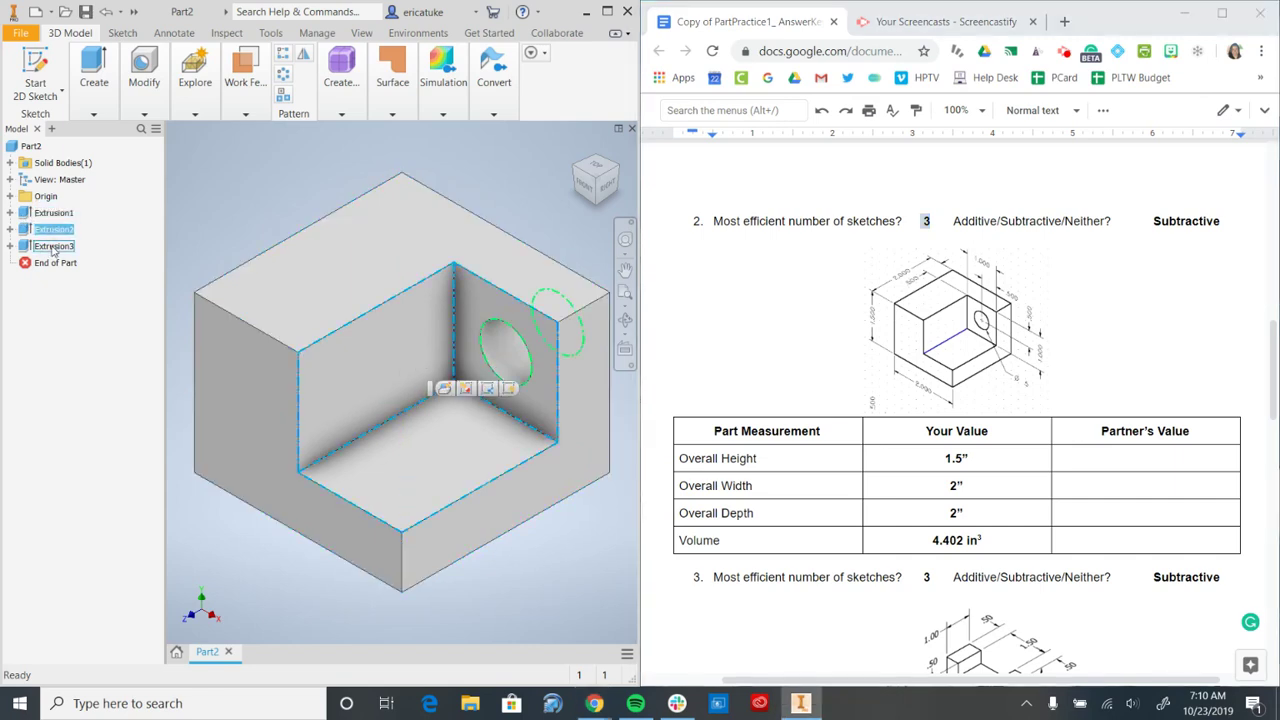
click(54, 246)
click(10, 213)
click(10, 246)
click(10, 279)
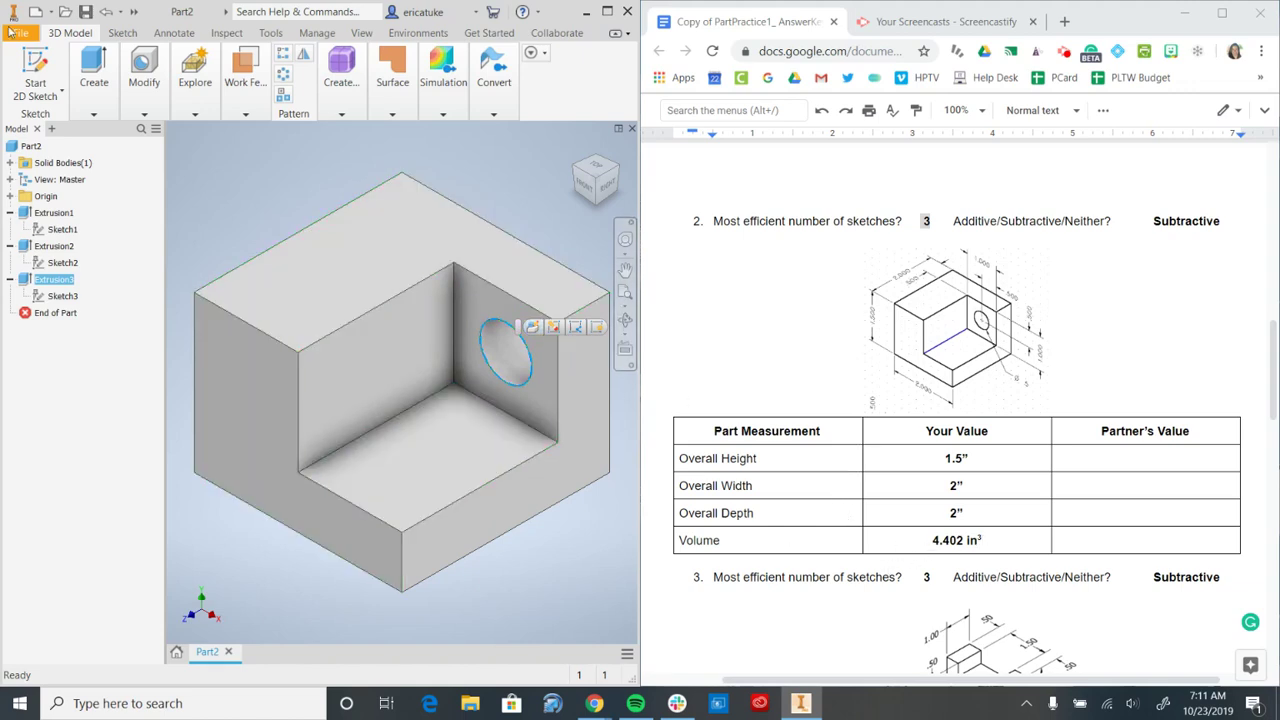
Step: Update the part's physical properties in its iProperties to check the volume
right_click(30, 148)
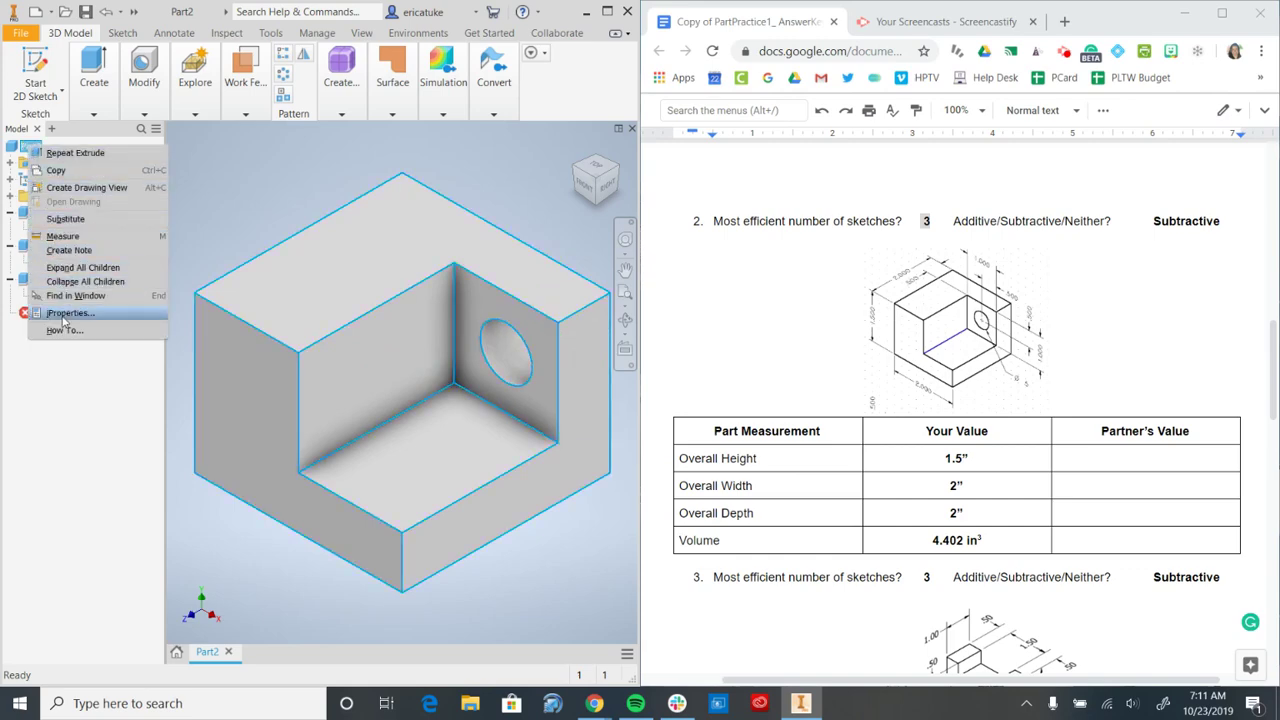
click(66, 313)
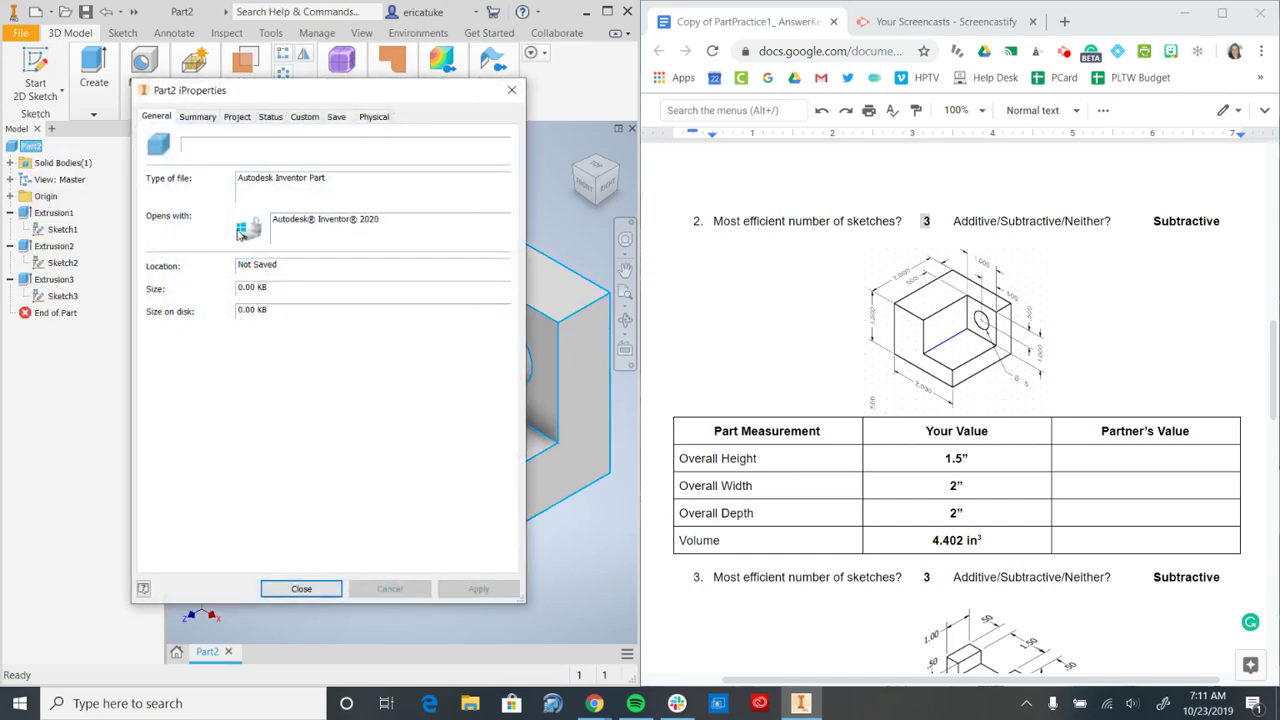
click(371, 118)
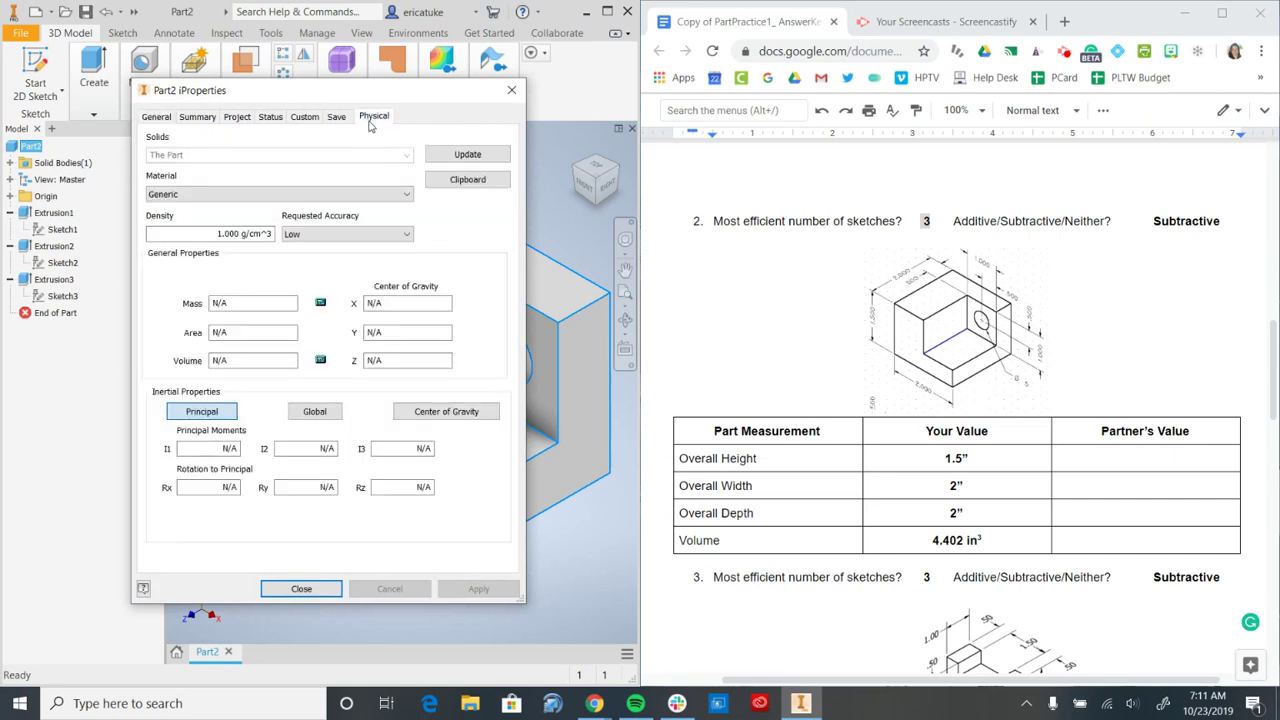
click(467, 155)
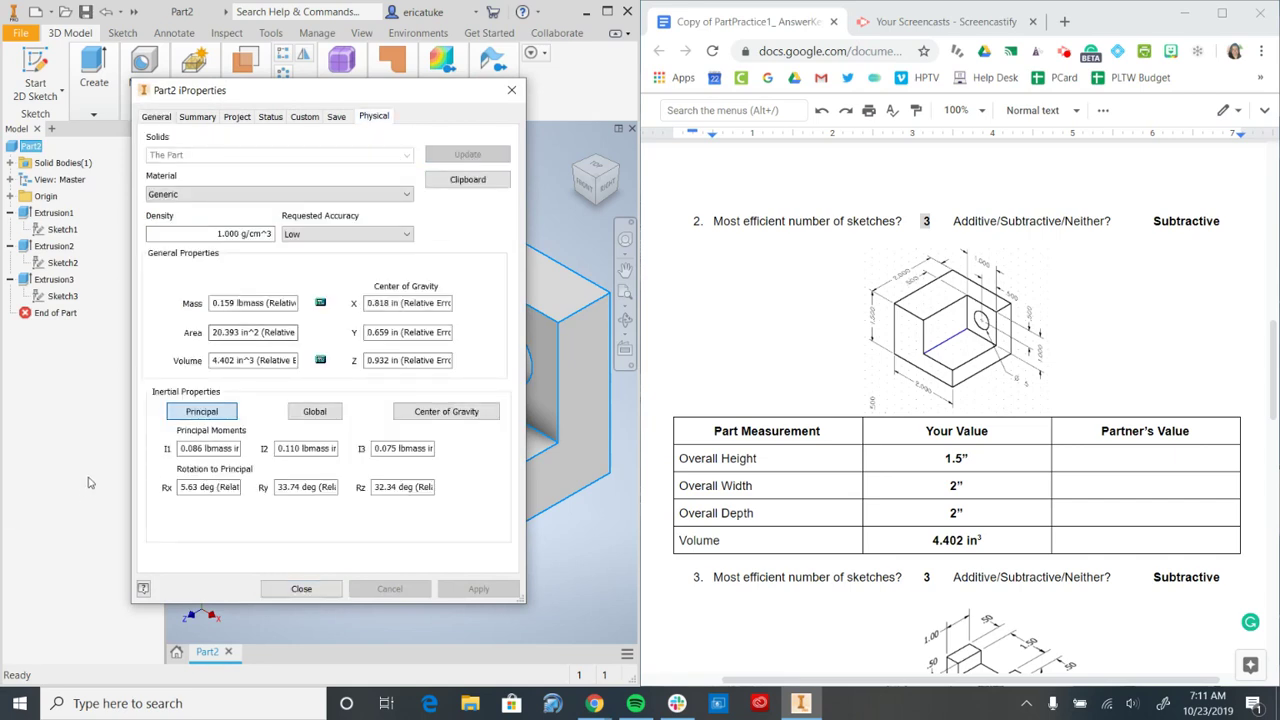